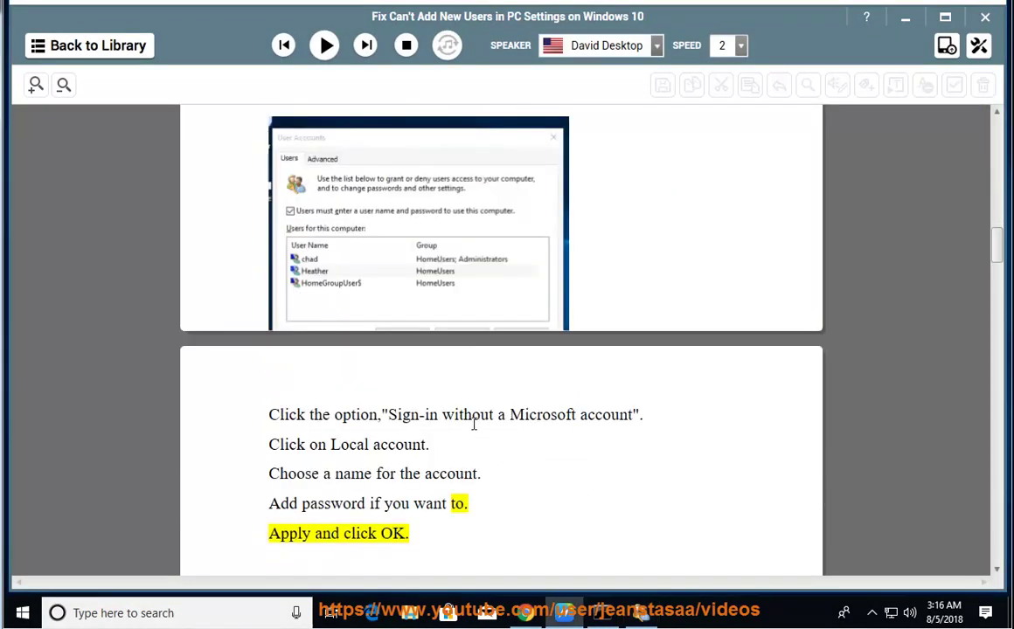
# Step: Play the guide aloud through the update and reset suggestions, pause it, and mark the word "reset" in item 2
pyautogui.scroll(-1, 494, 509)
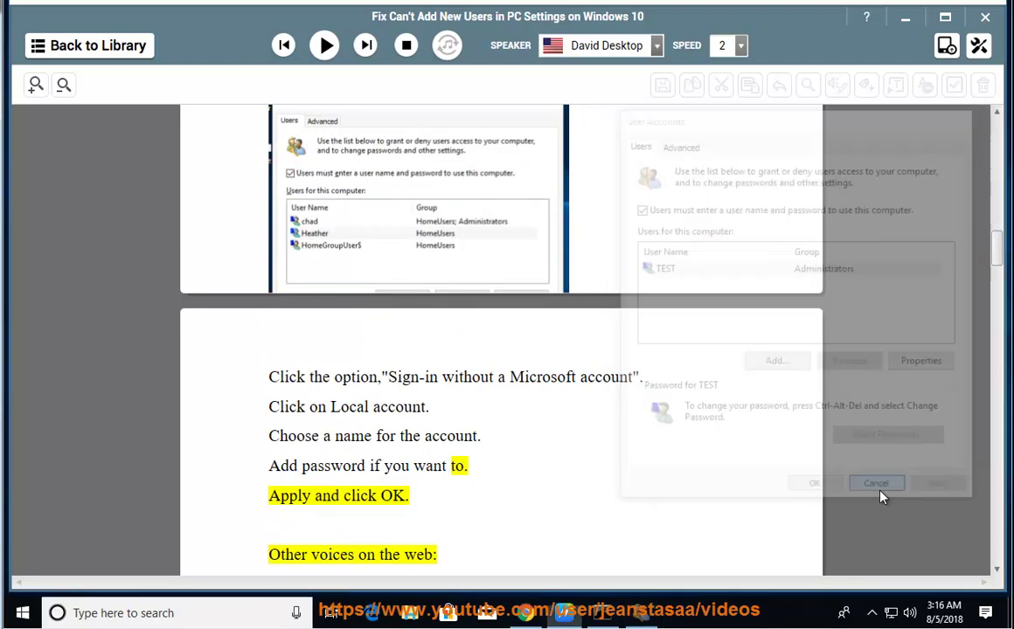
pyautogui.click(325, 47)
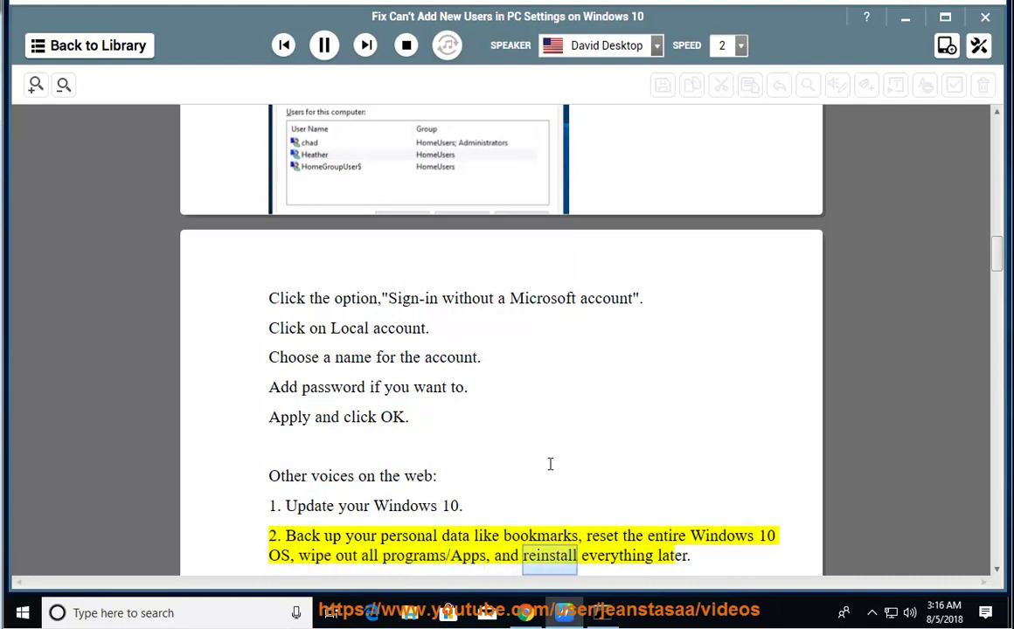
pyautogui.click(324, 47)
pyautogui.click(595, 515)
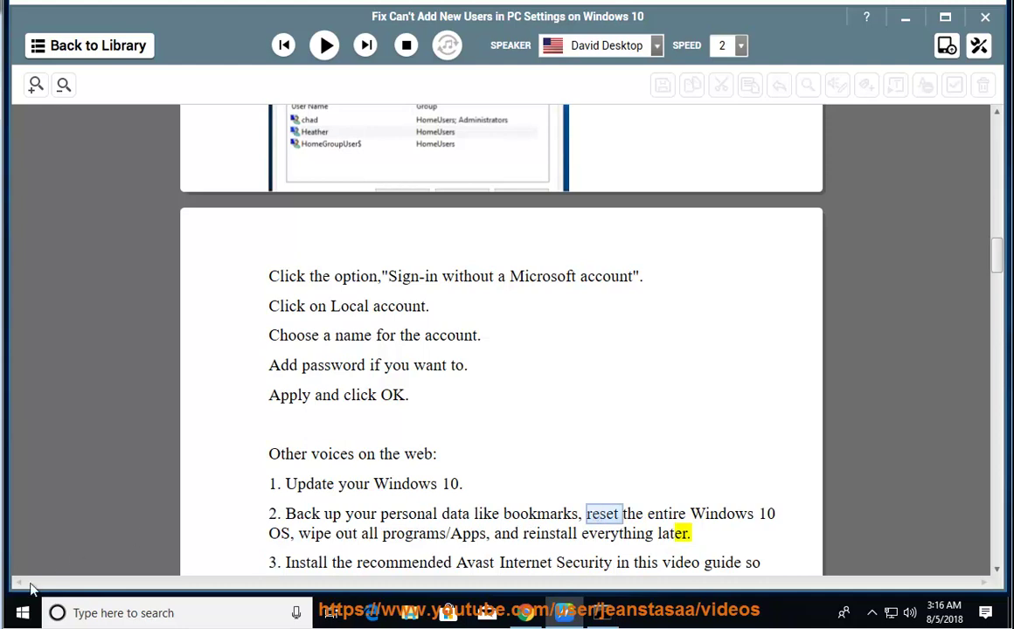
# Step: View the Reset this PC choices in the Update & Security recovery settings, cancel the reset and close Settings
pyautogui.click(22, 613)
pyautogui.click(26, 535)
pyautogui.scroll(-3, 416, 377)
pyautogui.click(273, 468)
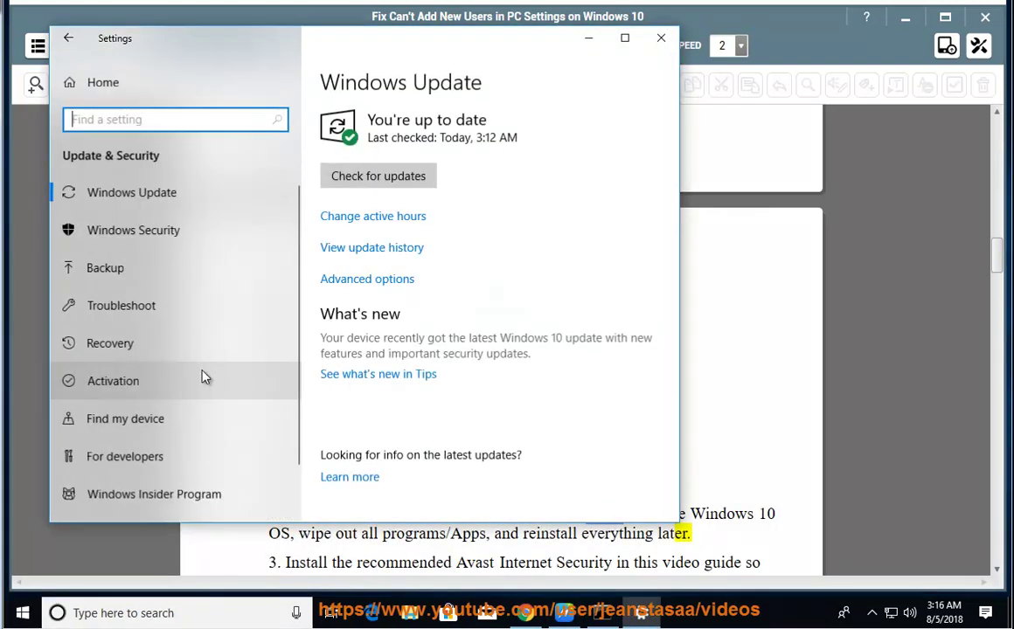
pyautogui.click(129, 346)
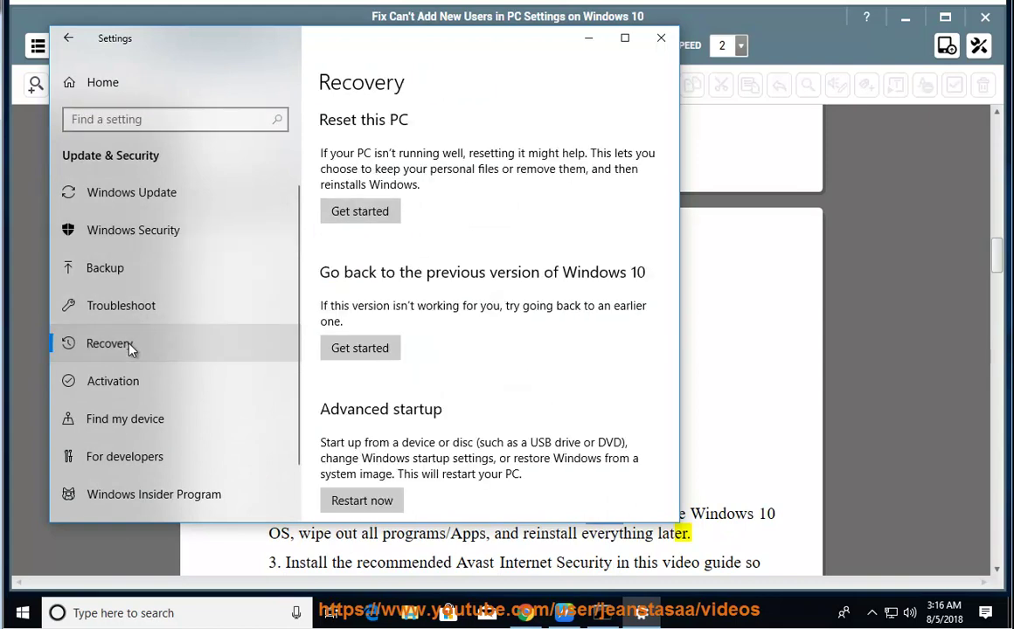
pyautogui.click(374, 216)
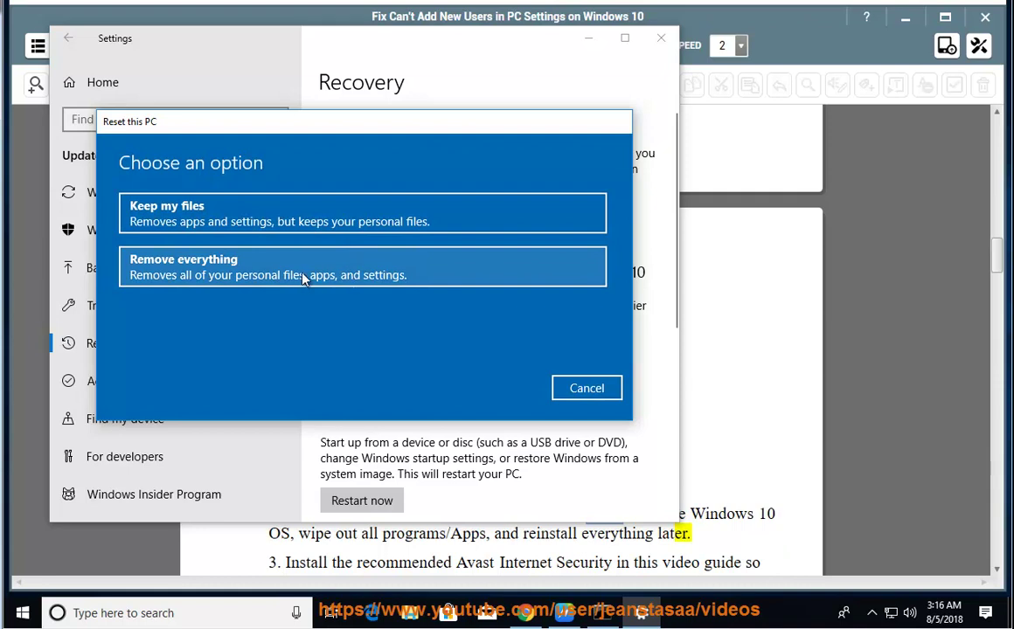
pyautogui.click(586, 388)
pyautogui.click(662, 38)
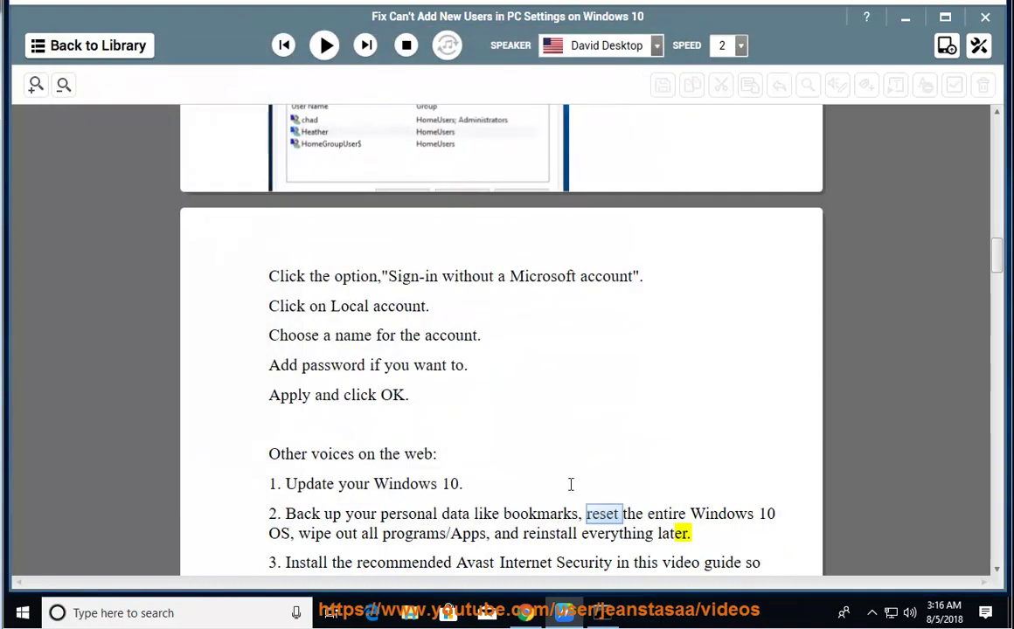
# Step: Resume reading through item 3, pause it, and highlight the passage about disconnecting before re-connecting to the internet
pyautogui.moveTo(549, 476); pyautogui.dragTo(541, 474)
pyautogui.click(324, 47)
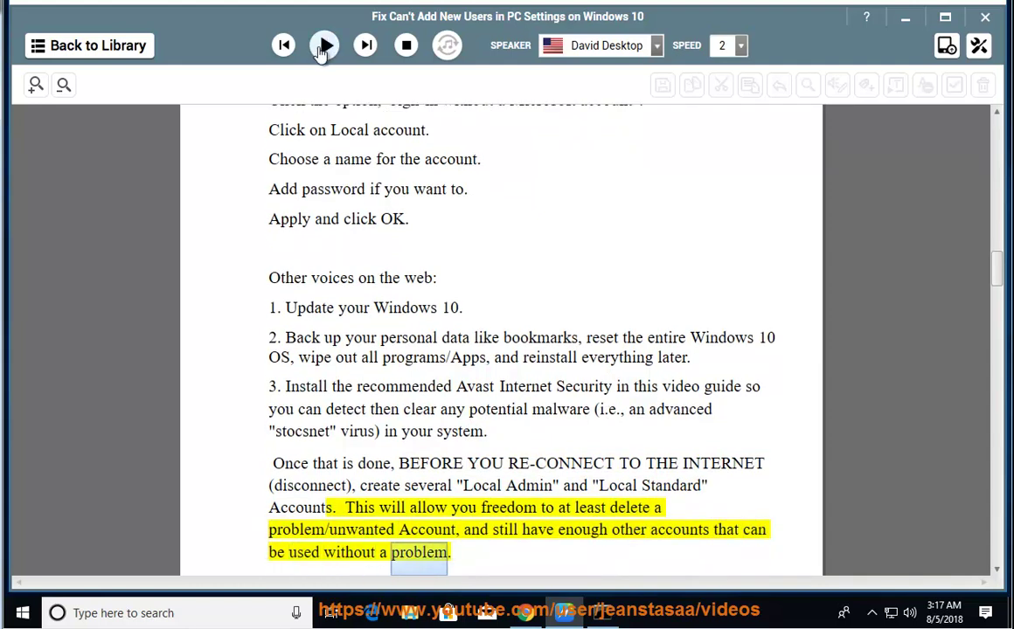
pyautogui.click(323, 45)
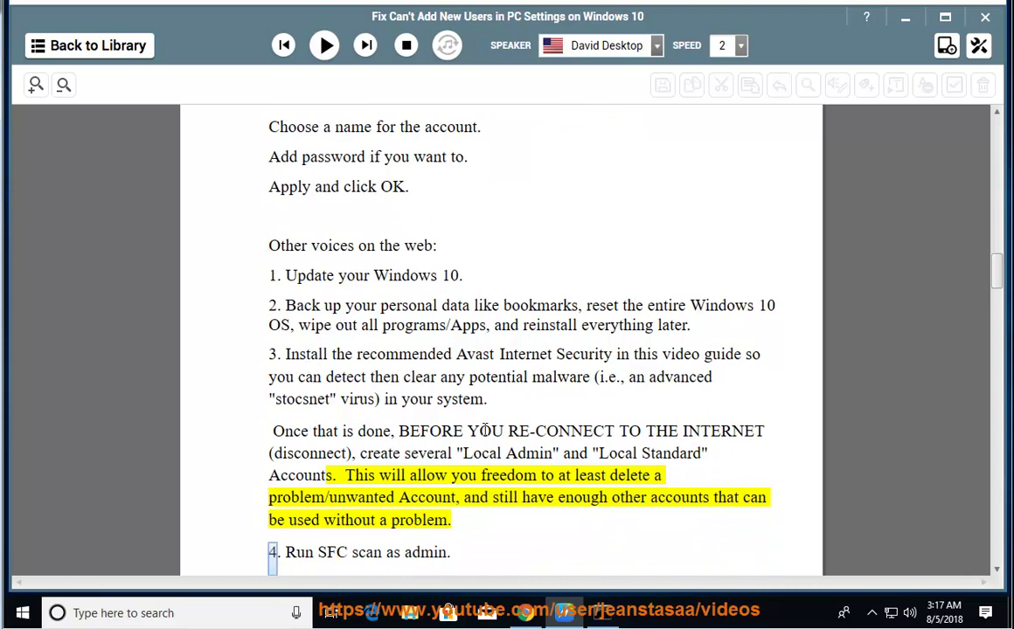
pyautogui.moveTo(394, 430); pyautogui.dragTo(429, 449)
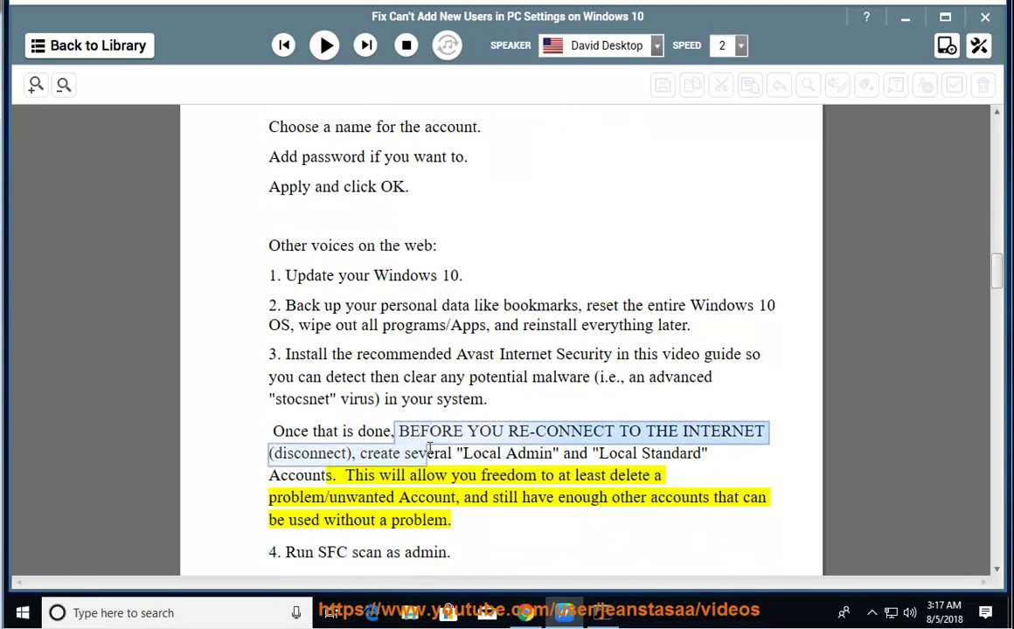
# Step: Go through the Network & Internet status and Ethernet settings and open the network adapter options
pyautogui.rightClick(890, 615)
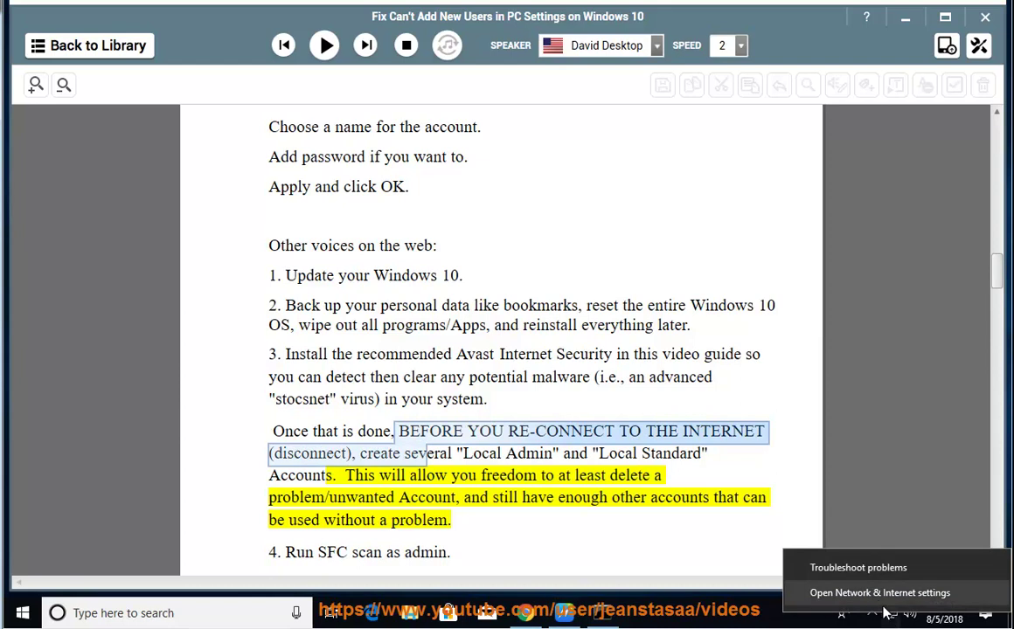
pyautogui.click(878, 599)
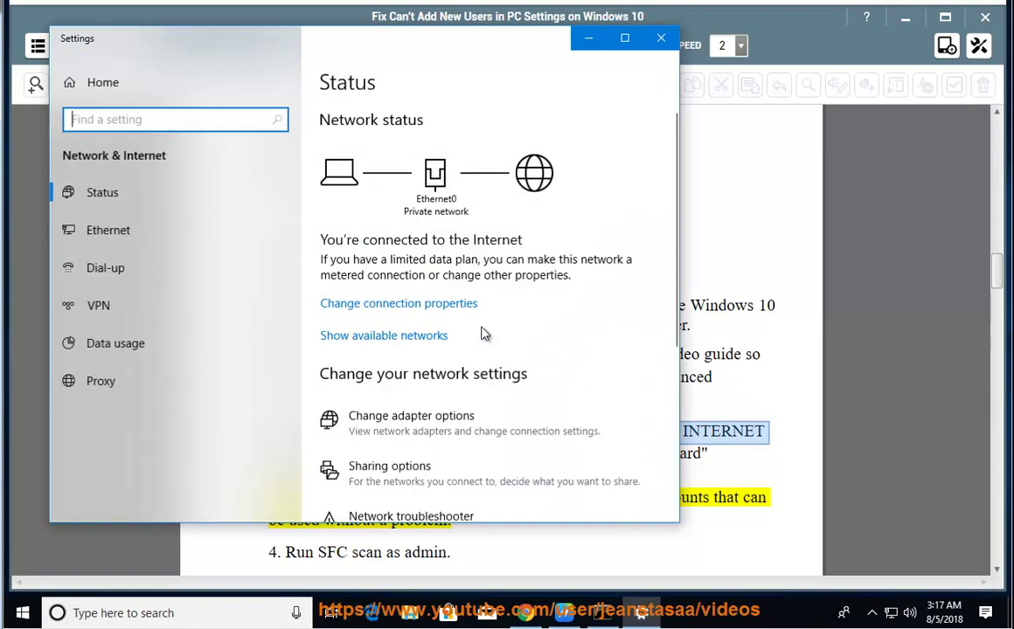
pyautogui.click(424, 343)
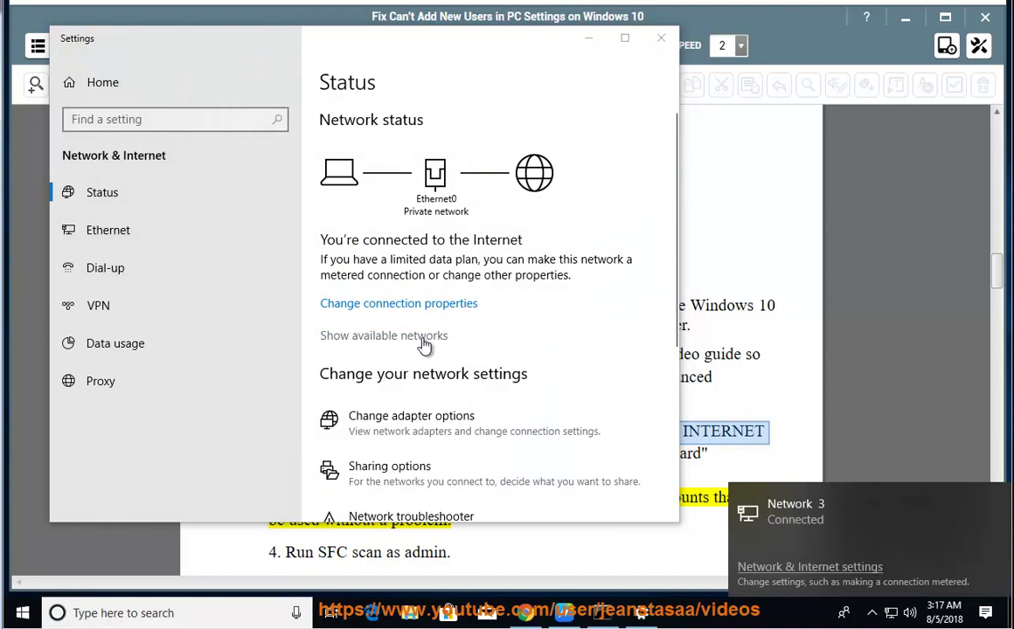
pyautogui.click(129, 195)
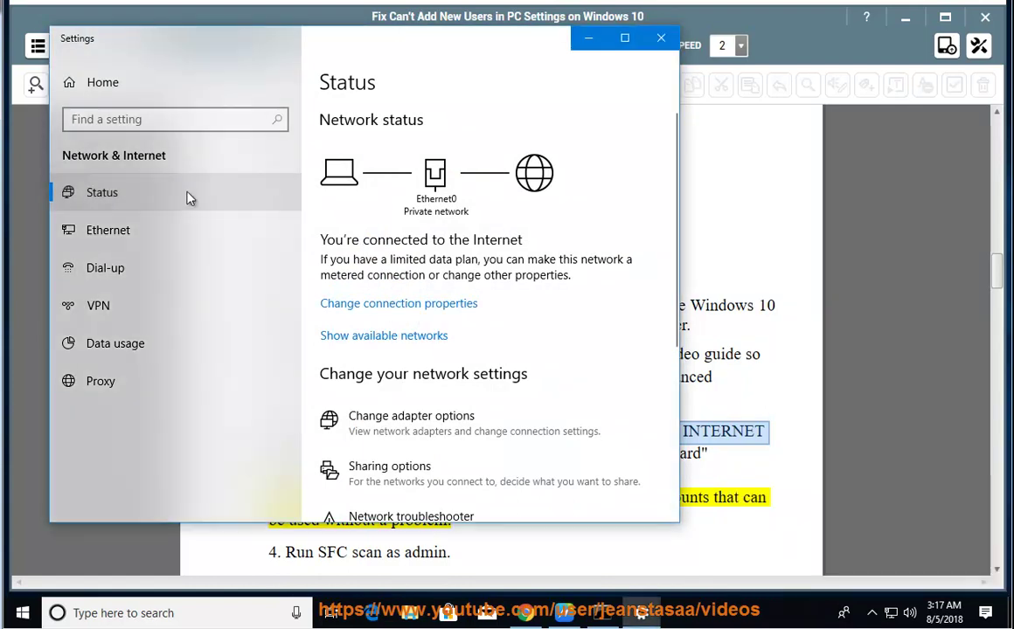
pyautogui.click(122, 231)
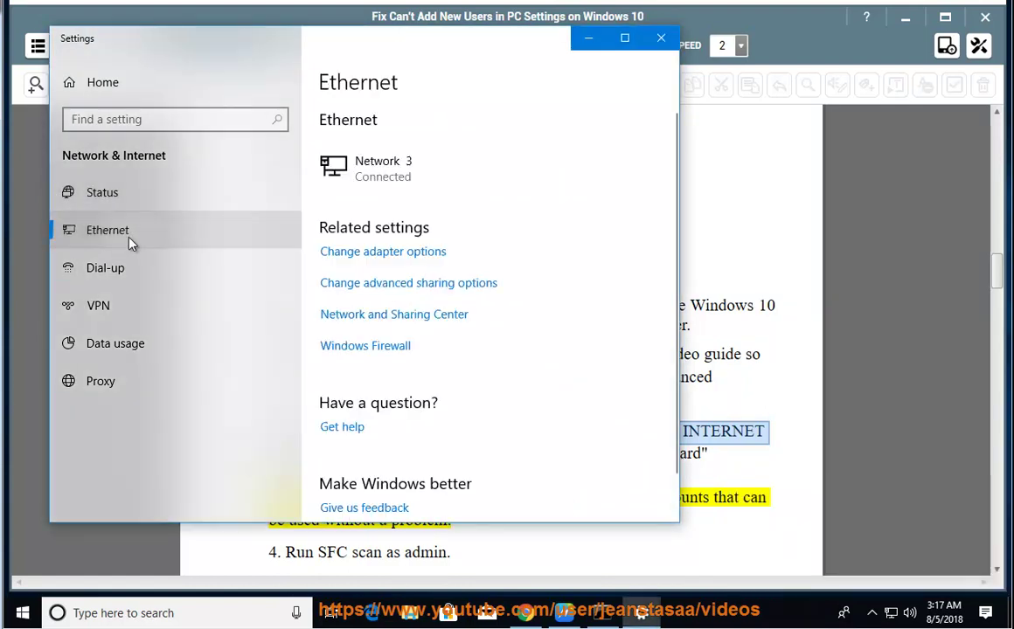
pyautogui.click(416, 253)
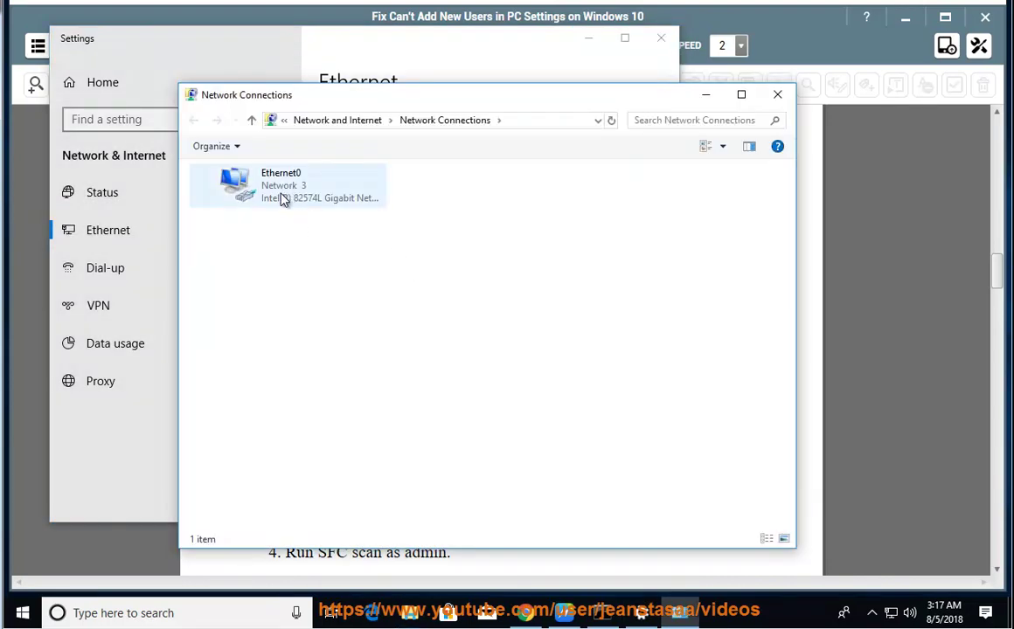
# Step: Disable the Ethernet0 network adapter to disconnect from the internet
pyautogui.click(258, 192)
pyautogui.rightClick(258, 191)
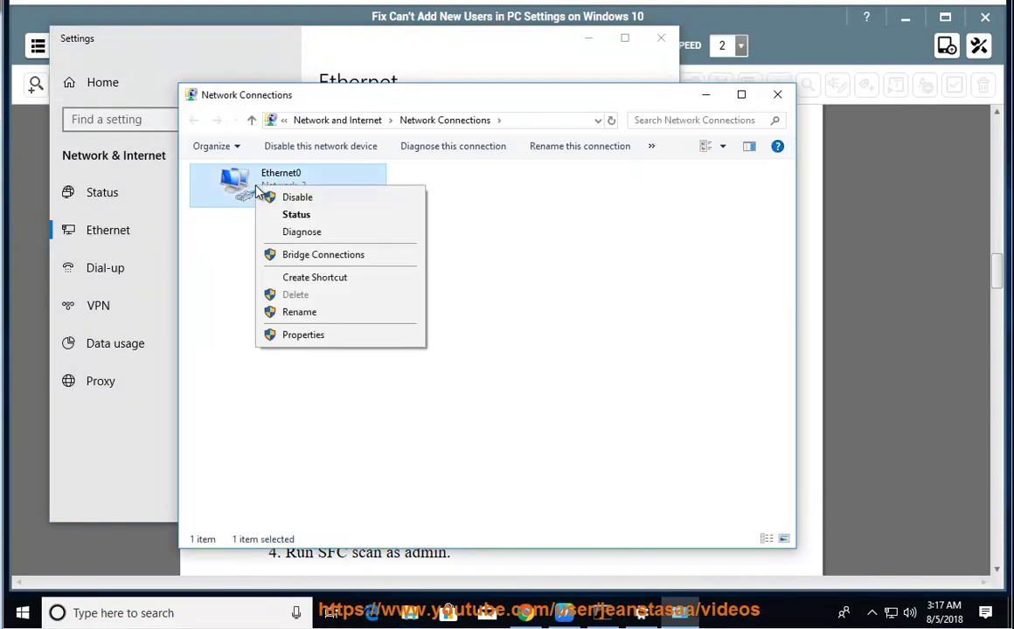
pyautogui.click(342, 200)
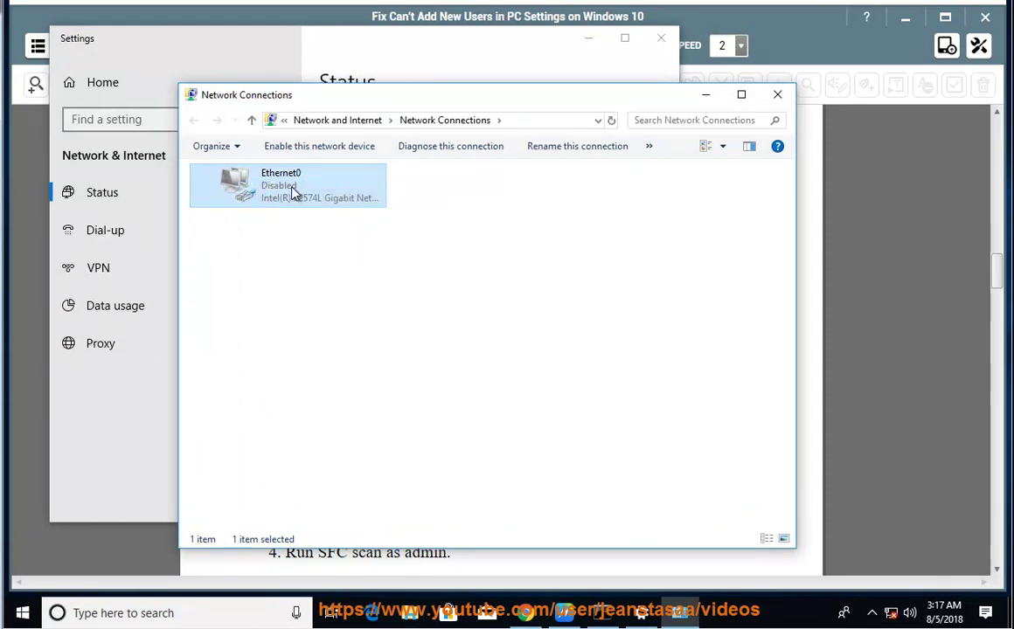
pyautogui.press('super+r')
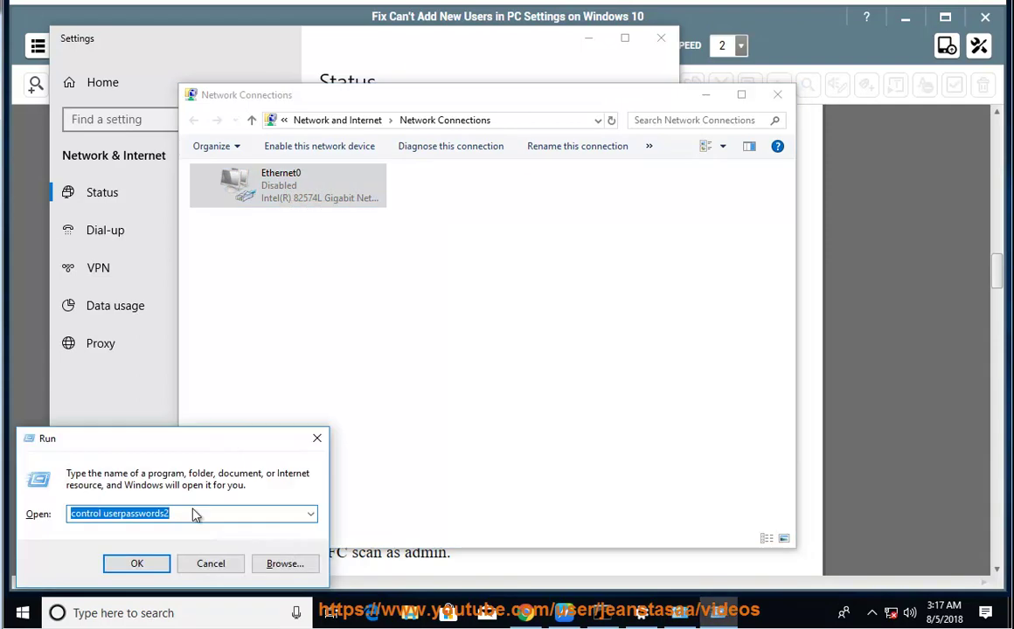
pyautogui.write('CMD')
pyautogui.press('Return')
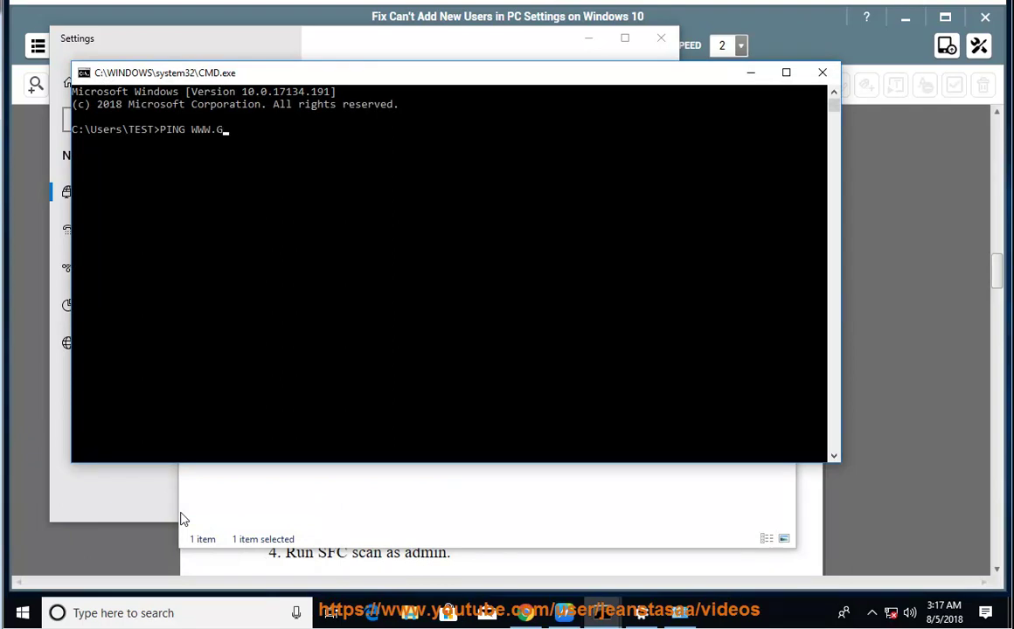
pyautogui.write('PING WWW.GOOGLE.COM')
pyautogui.press('Return')
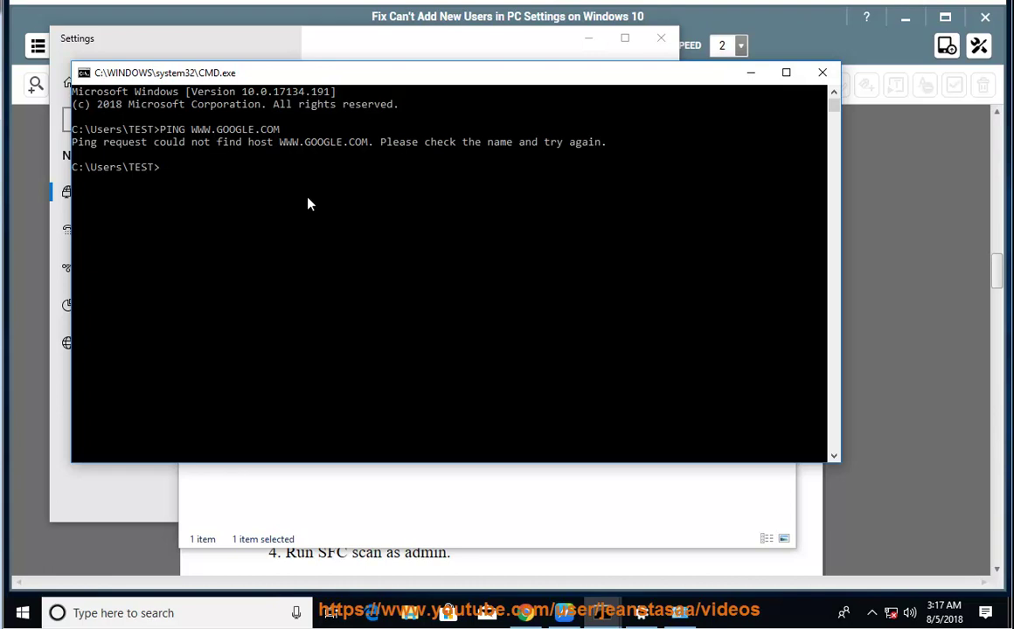
pyautogui.press('Up')
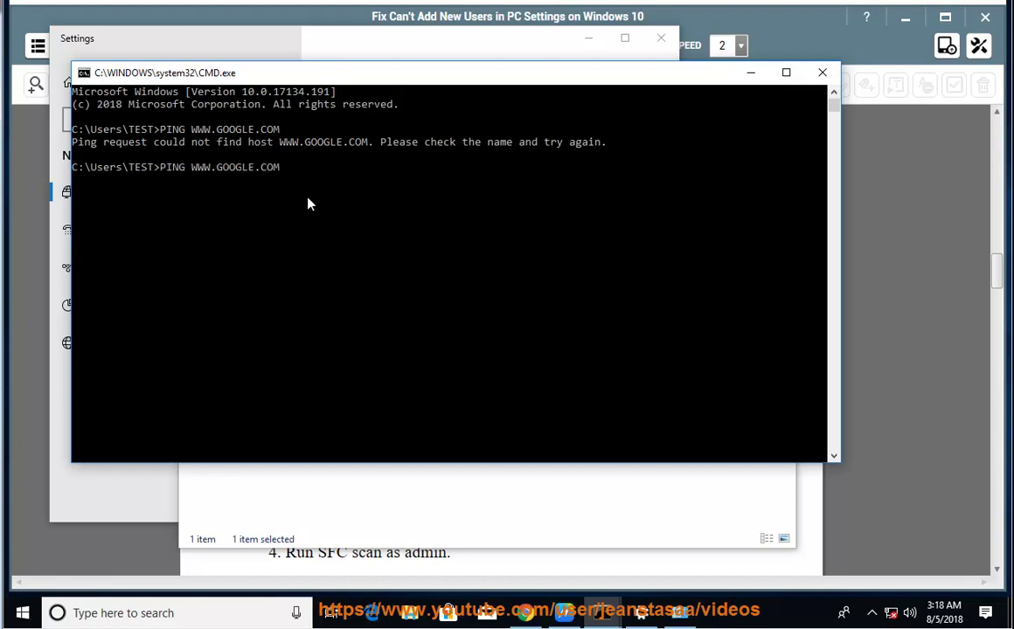
pyautogui.write('-T')
pyautogui.press('Return')
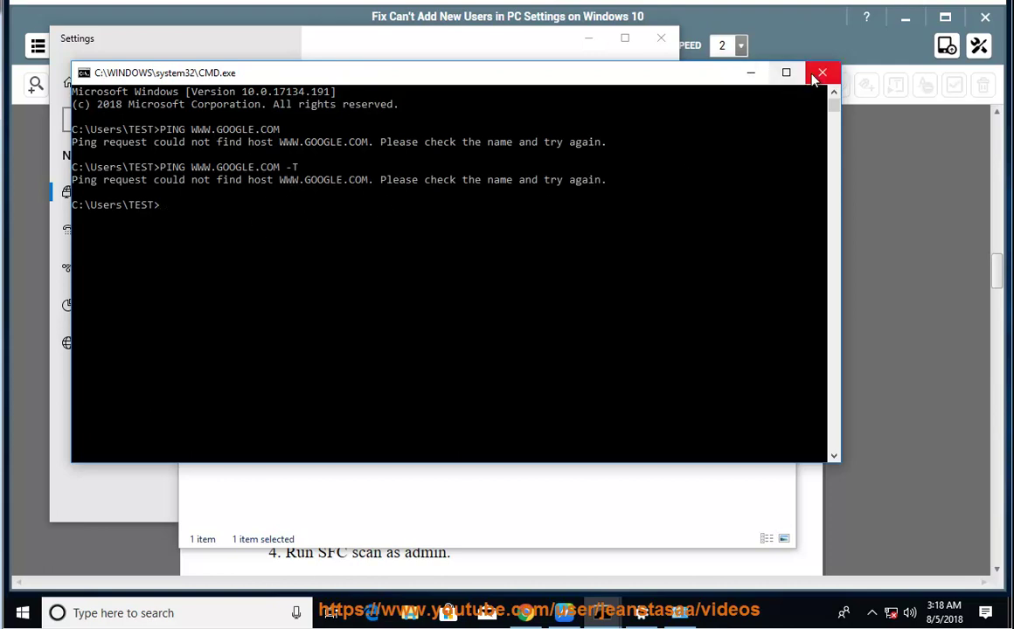
pyautogui.click(821, 73)
pyautogui.rightClick(267, 189)
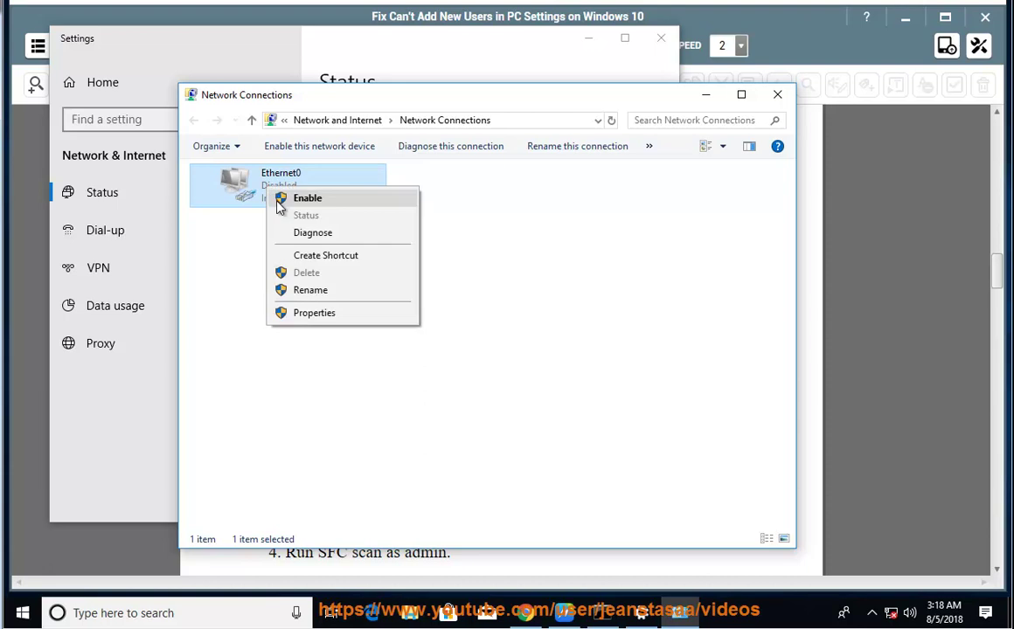
pyautogui.click(281, 198)
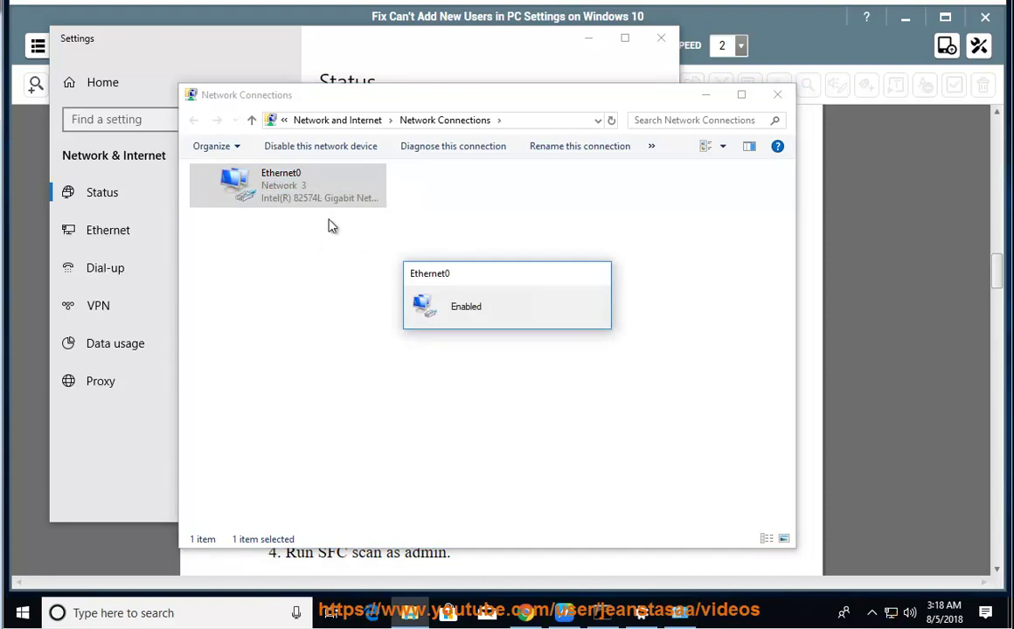
pyautogui.click(603, 612)
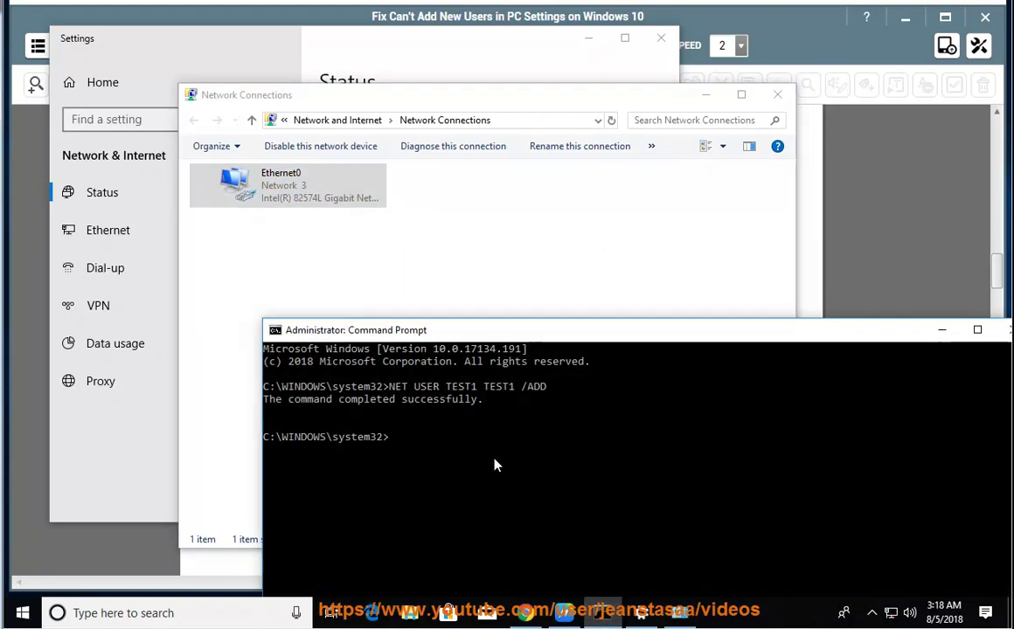
pyautogui.write('PING WWW.GOOGLE.COM')
pyautogui.press('Return')
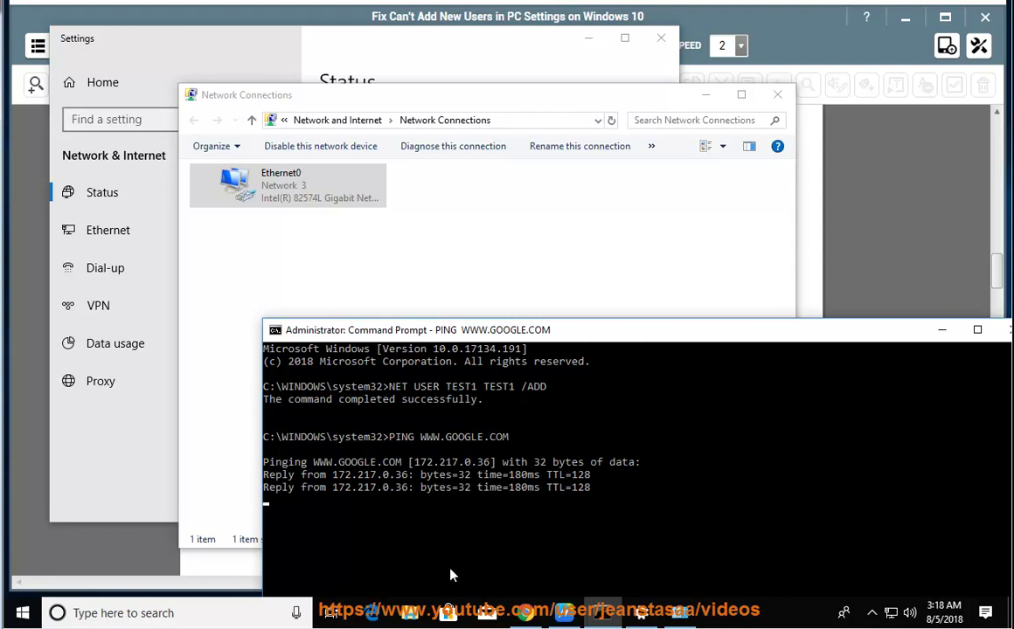
# Step: Move the administrator Command Prompt fully into view, minimize it, and close Network Connections and Settings
pyautogui.moveTo(841, 334); pyautogui.dragTo(710, 324)
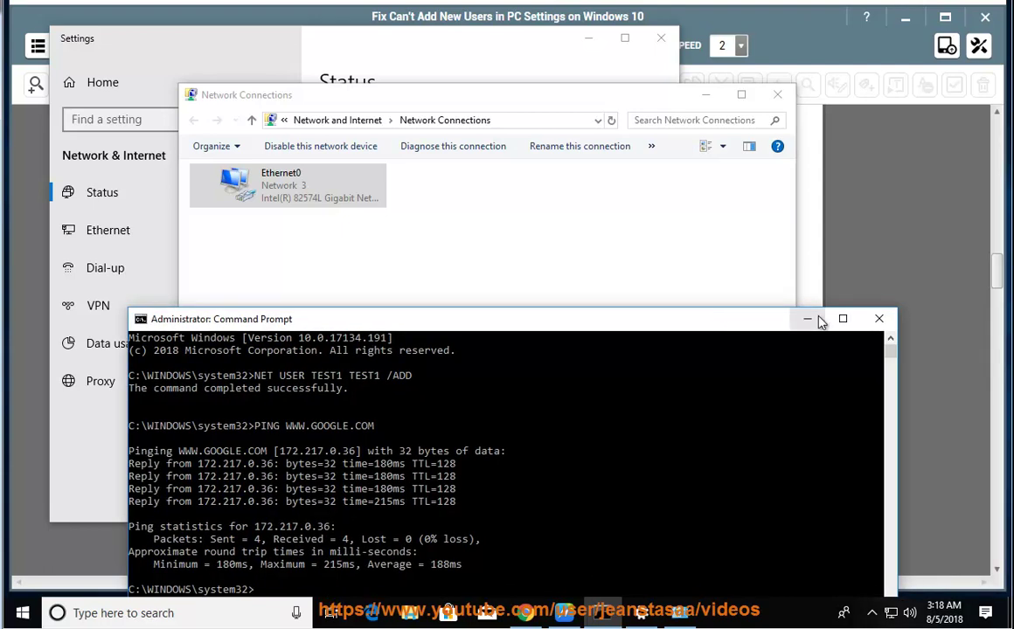
pyautogui.click(806, 321)
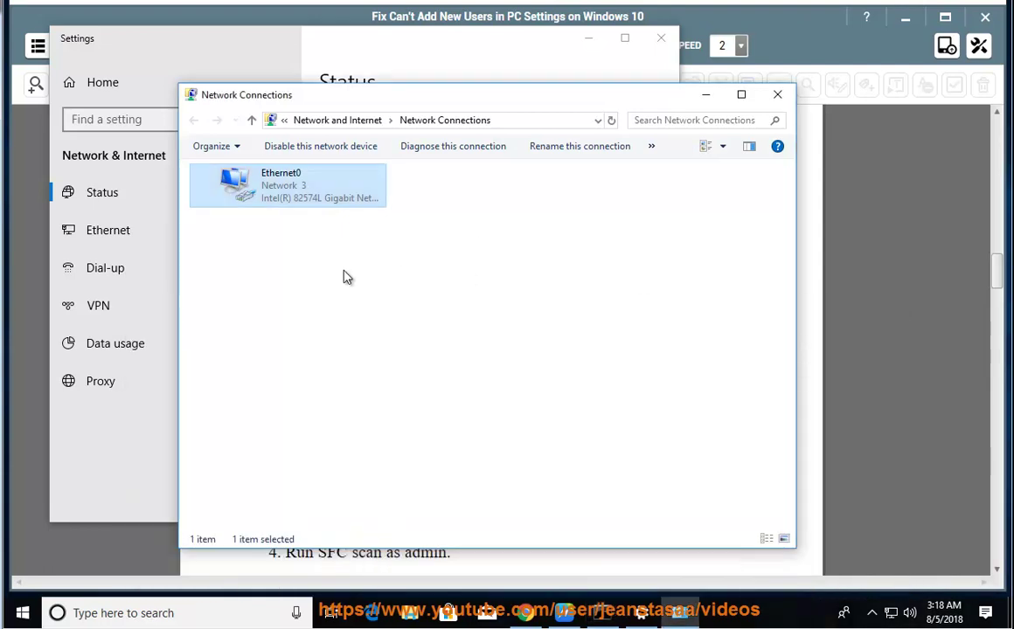
pyautogui.click(777, 94)
pyautogui.click(662, 42)
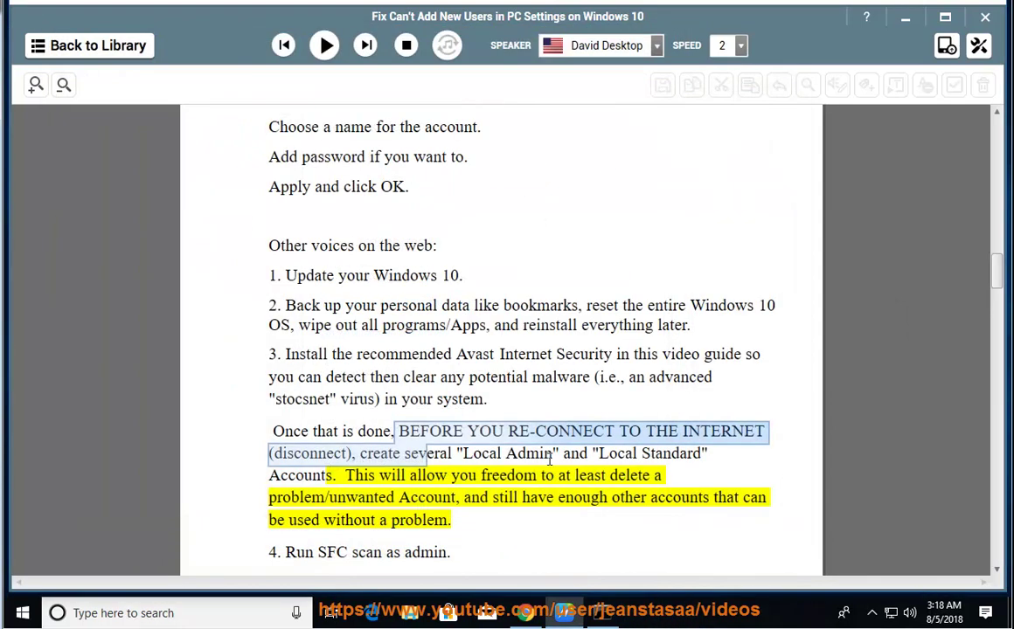
# Step: Resume reading the guide through the SFC and DISM suggestions to item 5 about logging out, and pause it
pyautogui.click(549, 452)
pyautogui.click(324, 45)
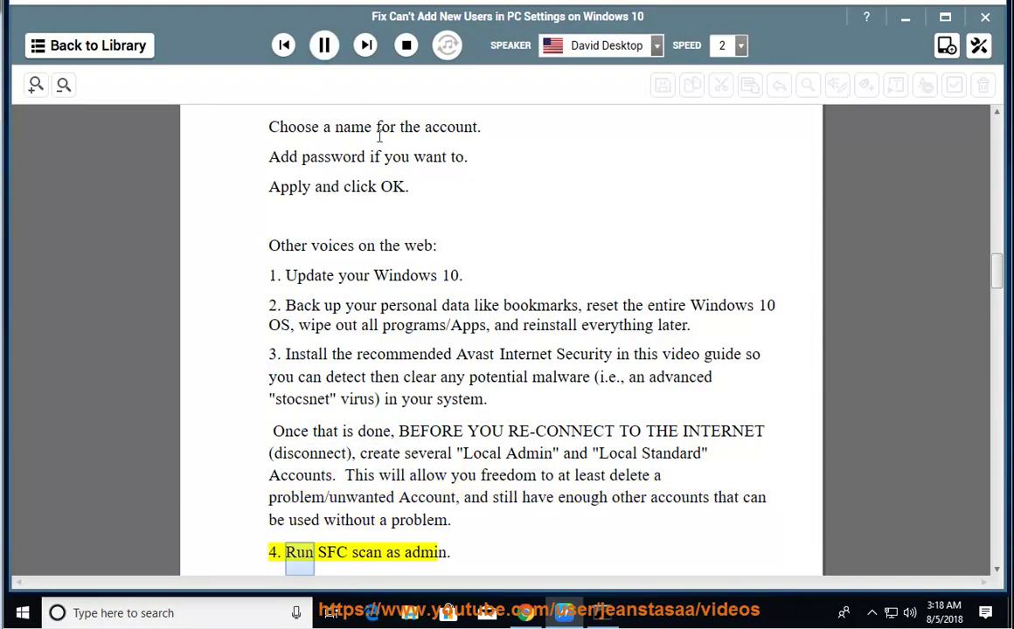
pyautogui.scroll(-5, 573, 377)
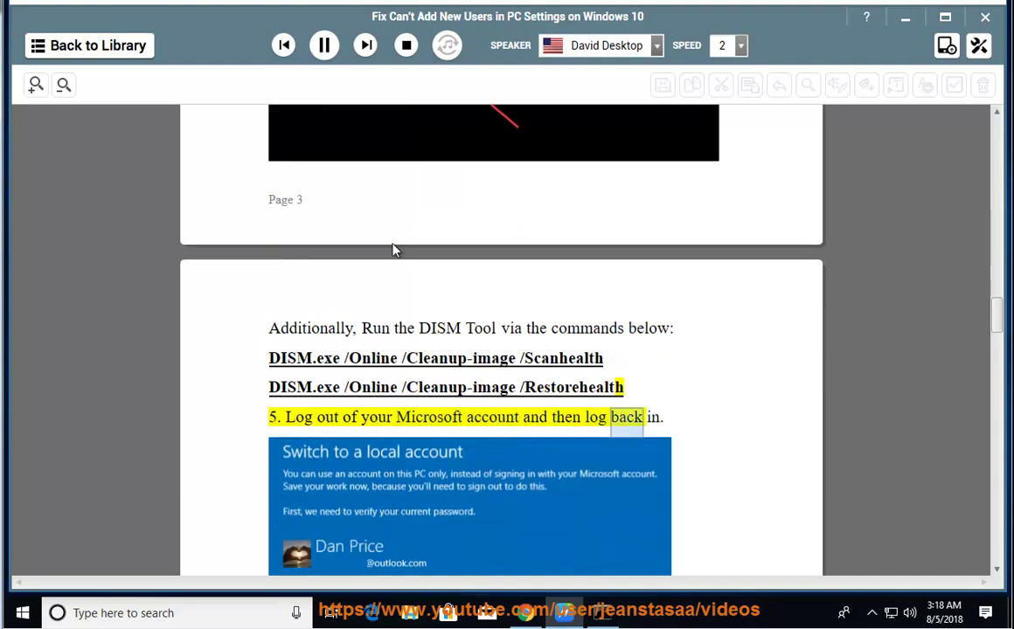
pyautogui.click(323, 48)
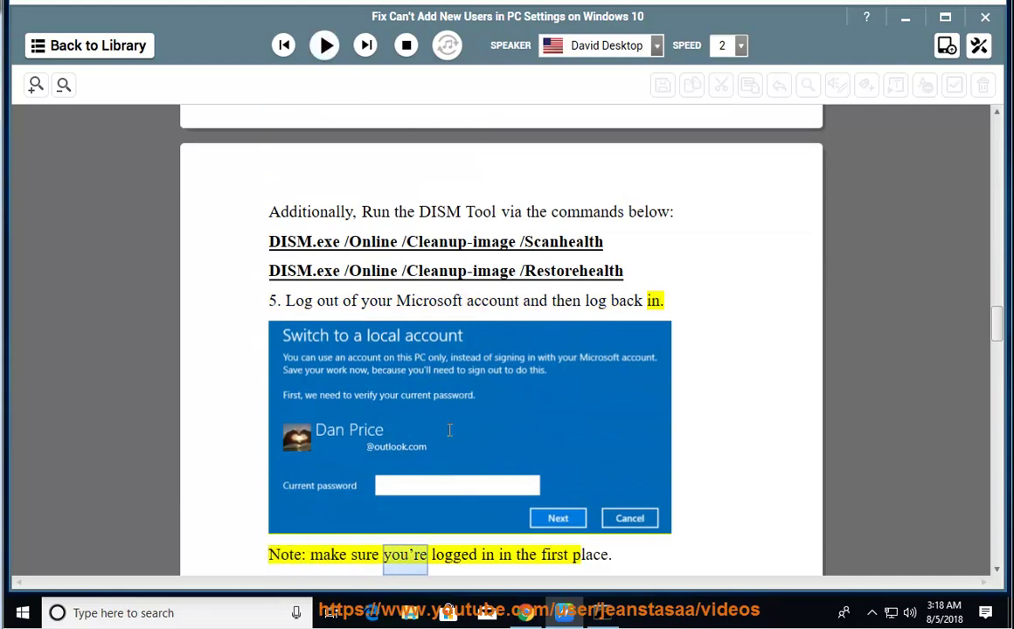
# Step: Show the account's Sign out option in the Start menu, and leave it without signing out
pyautogui.click(21, 614)
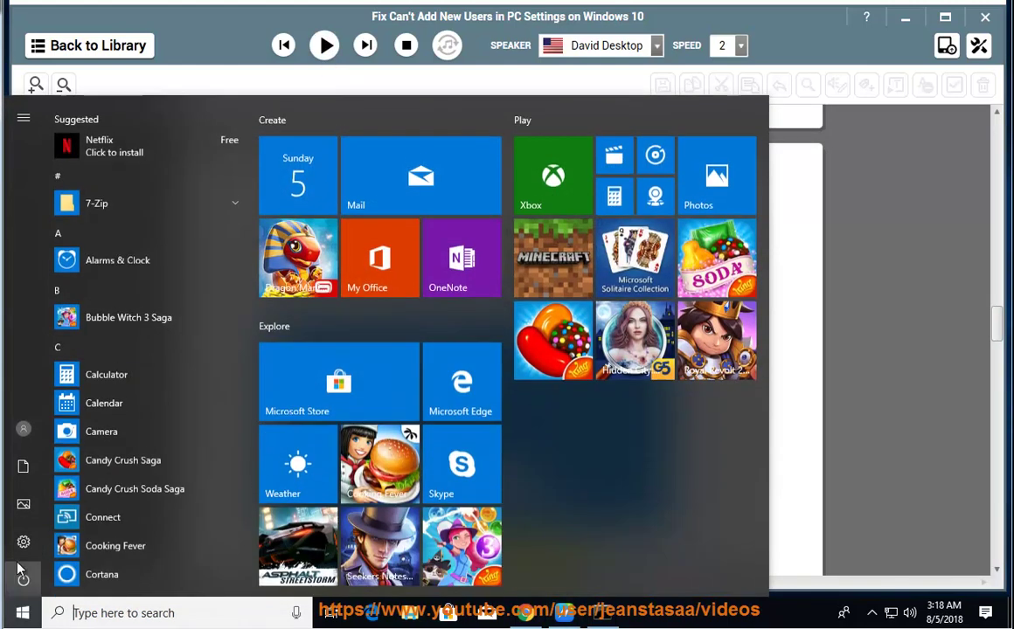
pyautogui.click(23, 429)
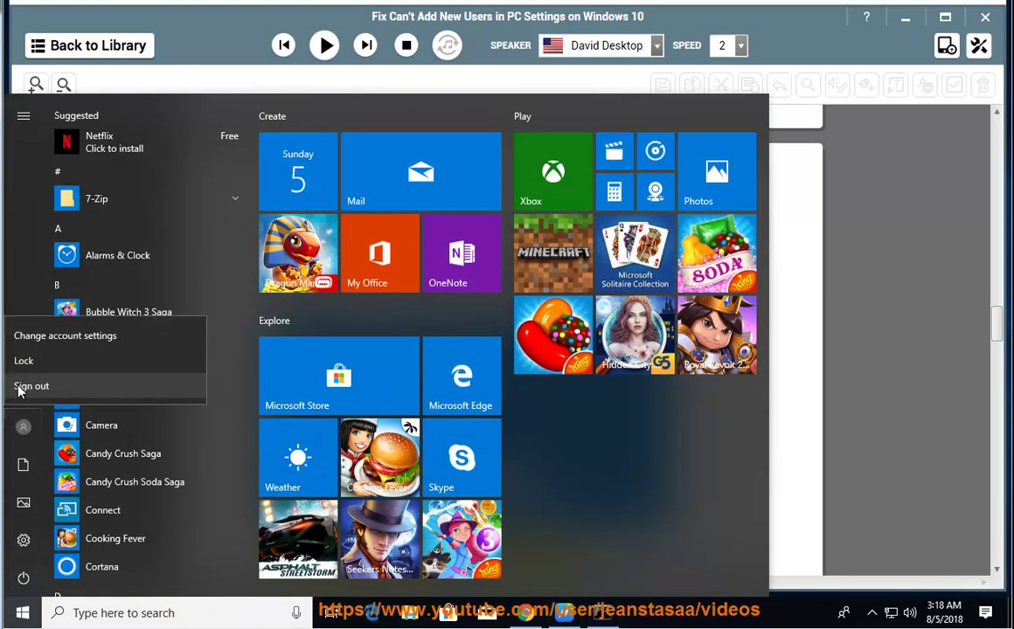
pyautogui.click(810, 389)
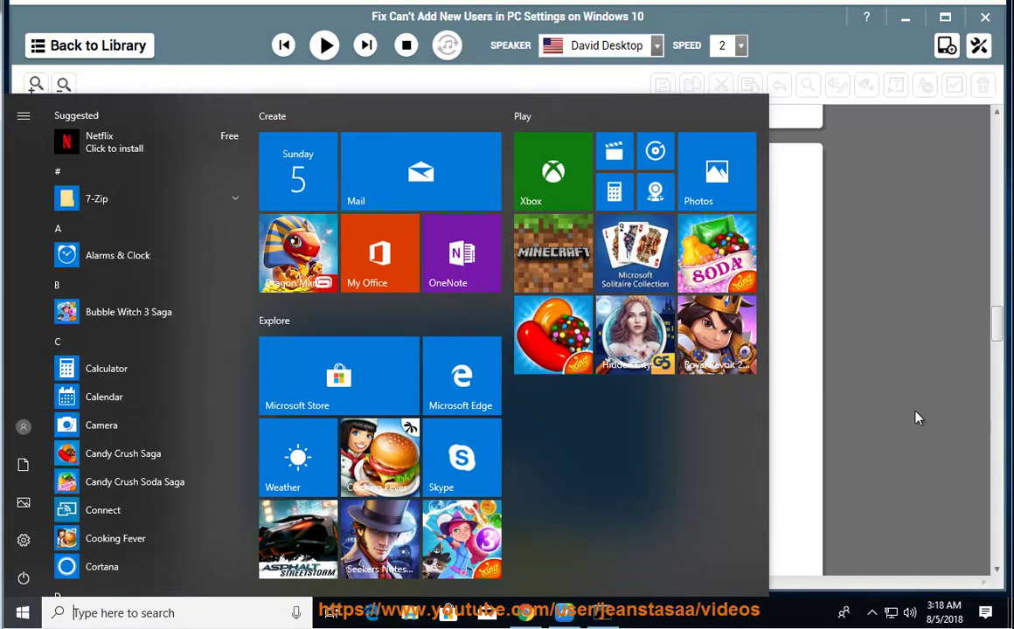
pyautogui.click(937, 465)
# Step: Resume reading the guide up to item 7 about starting the User Profile Service, and pause it
pyautogui.click(333, 54)
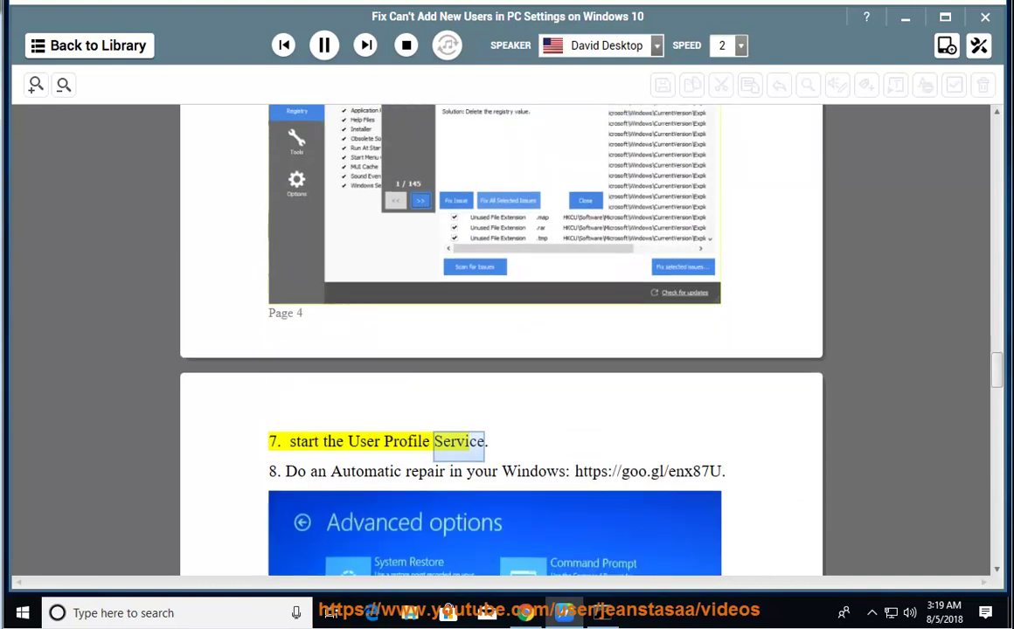
pyautogui.click(323, 46)
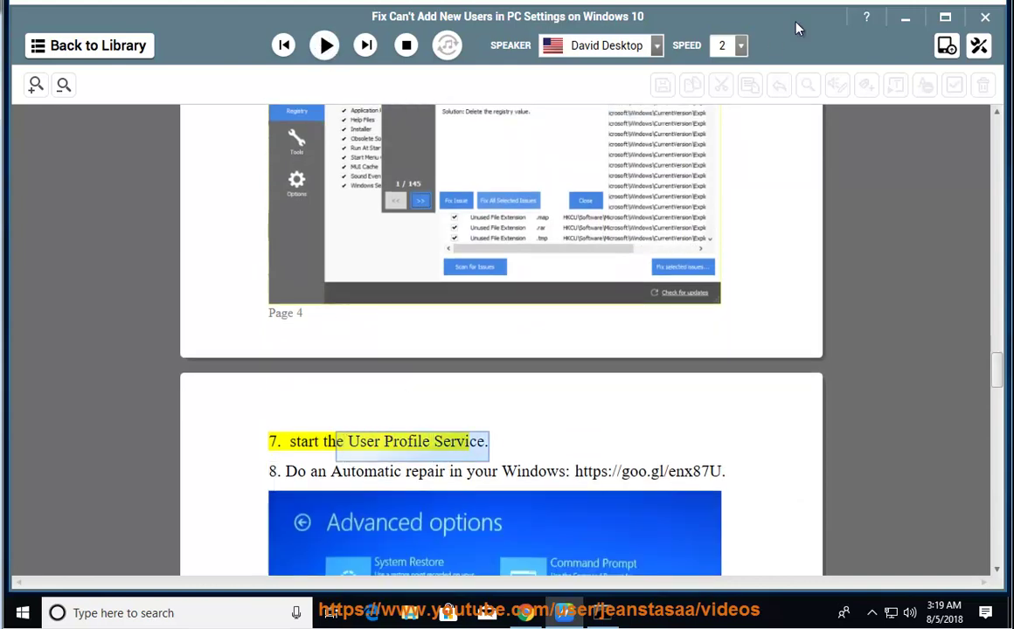
# Step: Minimize the guide, open Computer Management for this PC, and display its Services list
pyautogui.click(905, 18)
pyautogui.rightClick(36, 30)
pyautogui.click(79, 75)
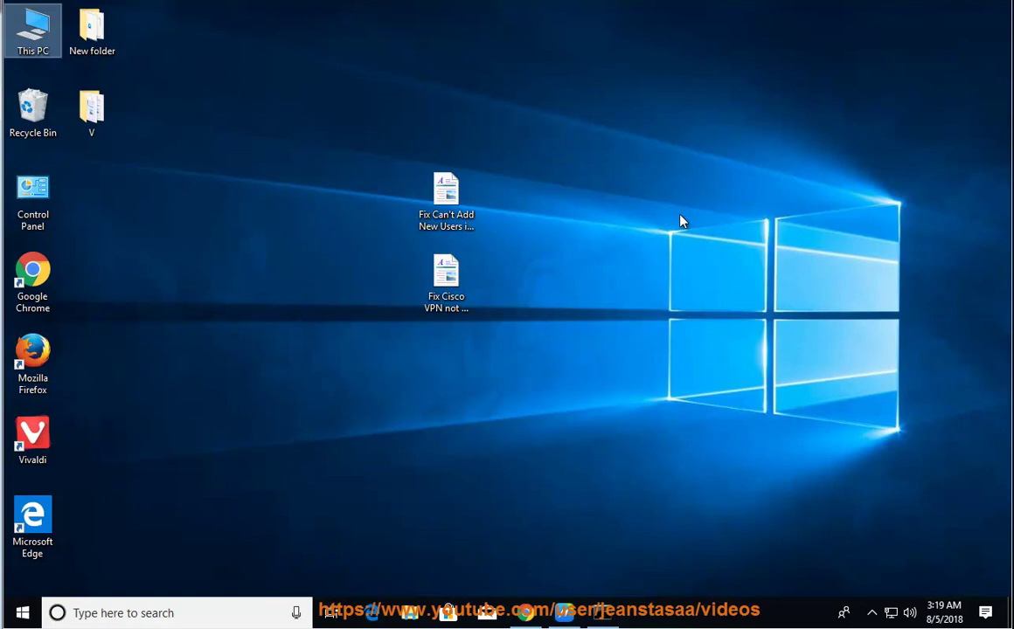
pyautogui.rightClick(35, 36)
pyautogui.click(628, 35)
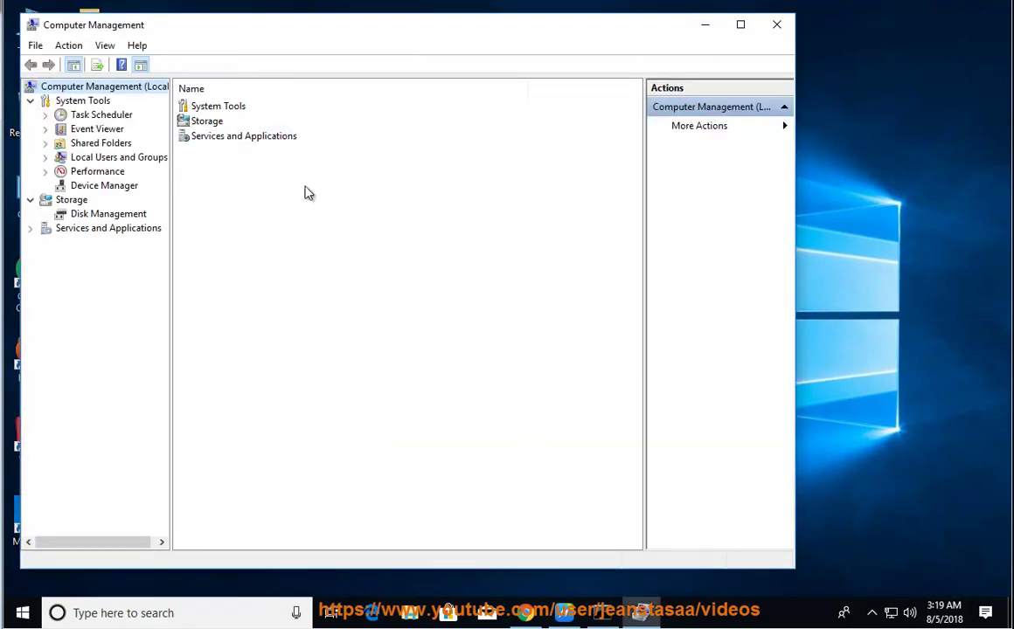
pyautogui.click(30, 228)
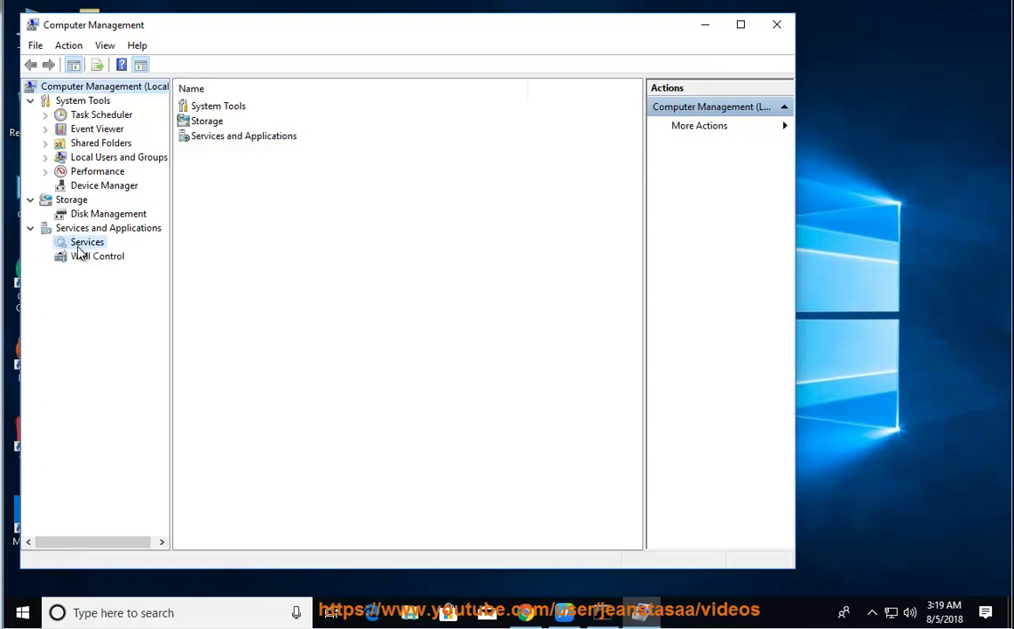
pyautogui.click(80, 244)
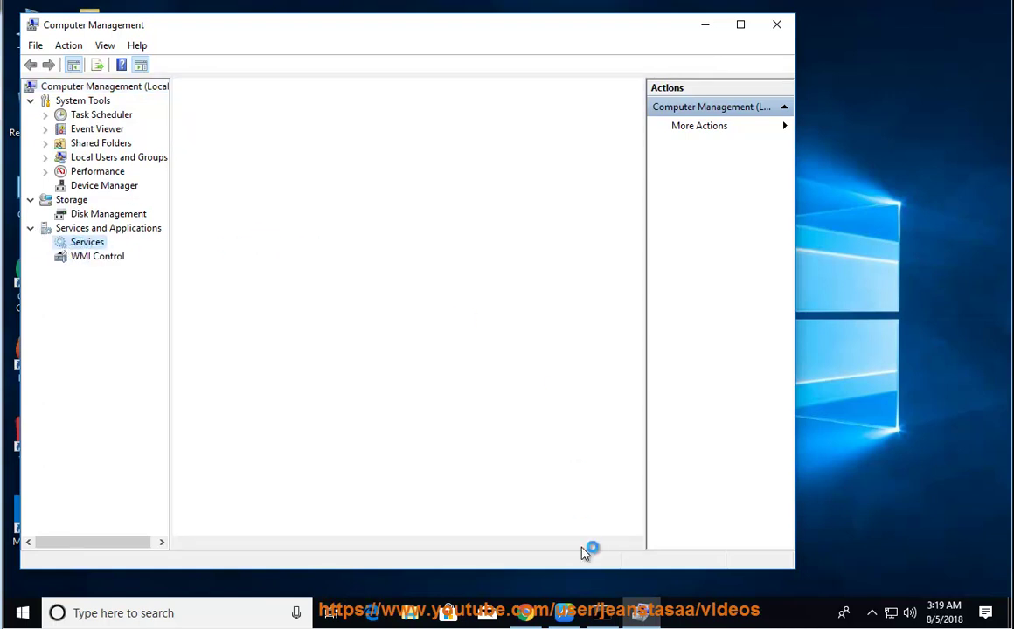
# Step: Check the service name in item 7 of the guide, and select the User Manager service in Computer Management
pyautogui.click(570, 615)
pyautogui.doubleClick(371, 442)
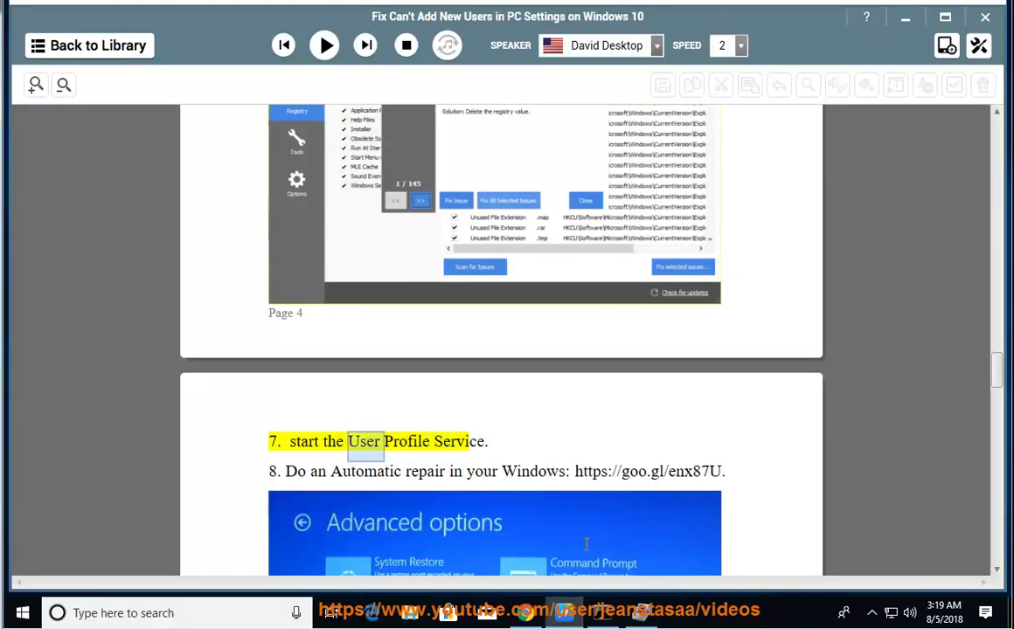
pyautogui.click(641, 615)
pyautogui.click(410, 414)
pyautogui.press('u')
pyautogui.click(391, 201)
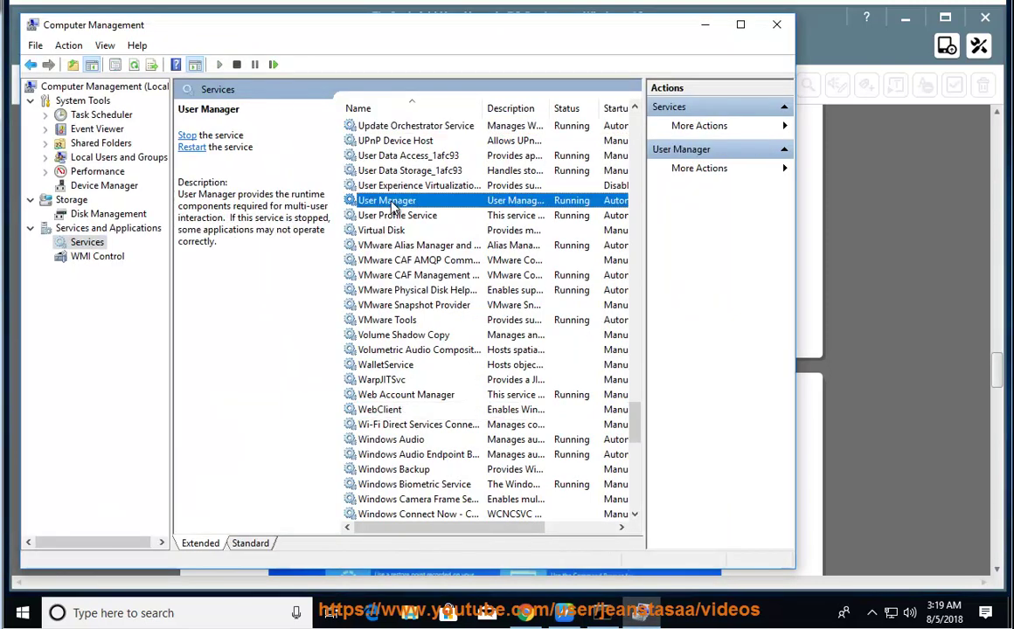
# Step: View the User Manager service's general properties, cancel without changes, and close Computer Management
pyautogui.doubleClick(385, 200)
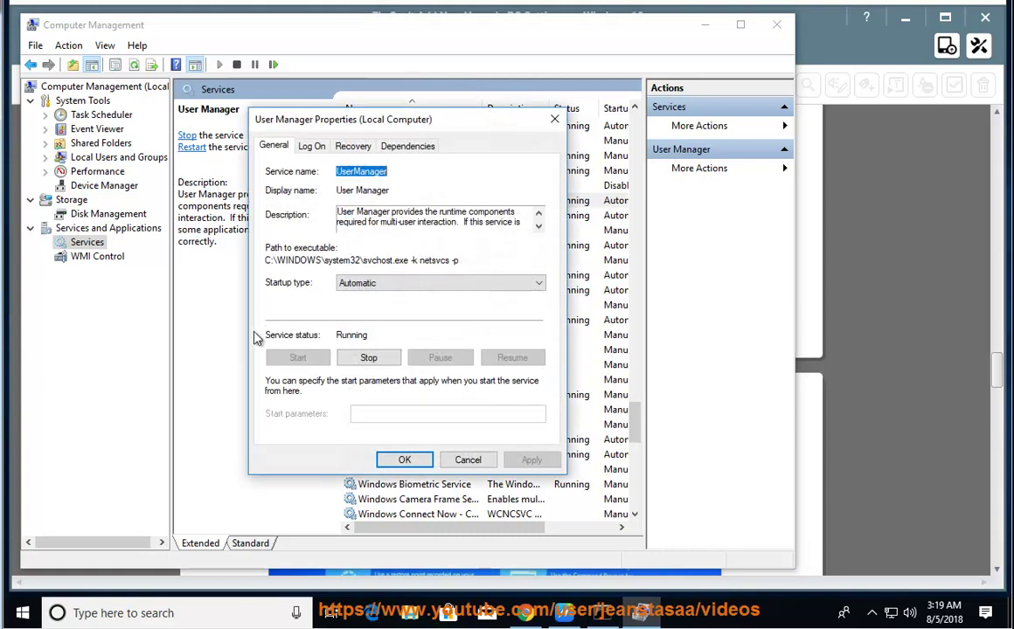
pyautogui.click(450, 461)
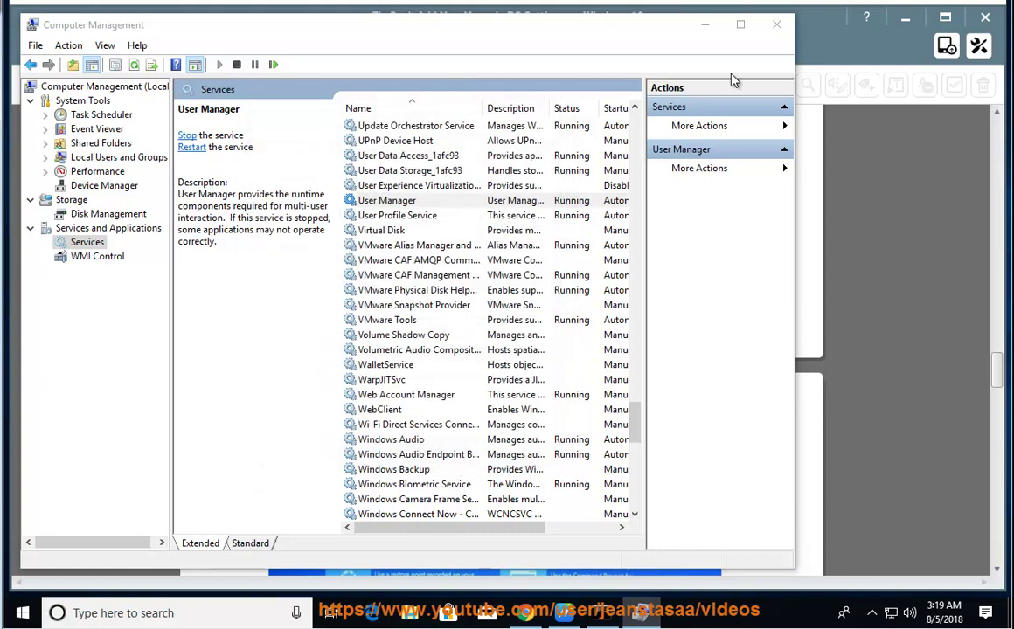
pyautogui.click(775, 24)
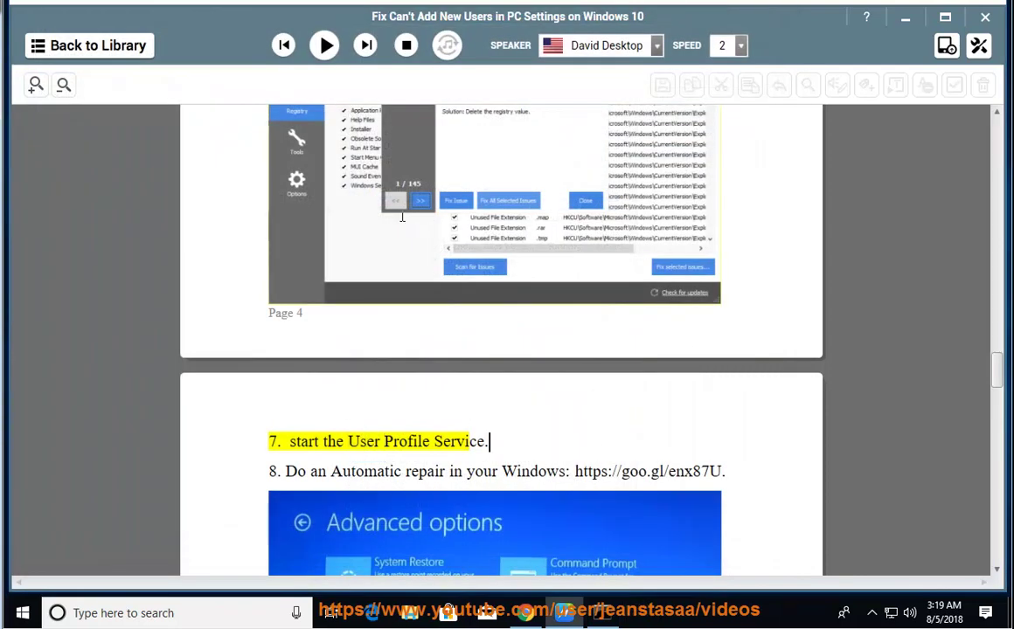
# Step: Resume reading the guide from item 7 into item 8 about Automatic repair
pyautogui.click(325, 45)
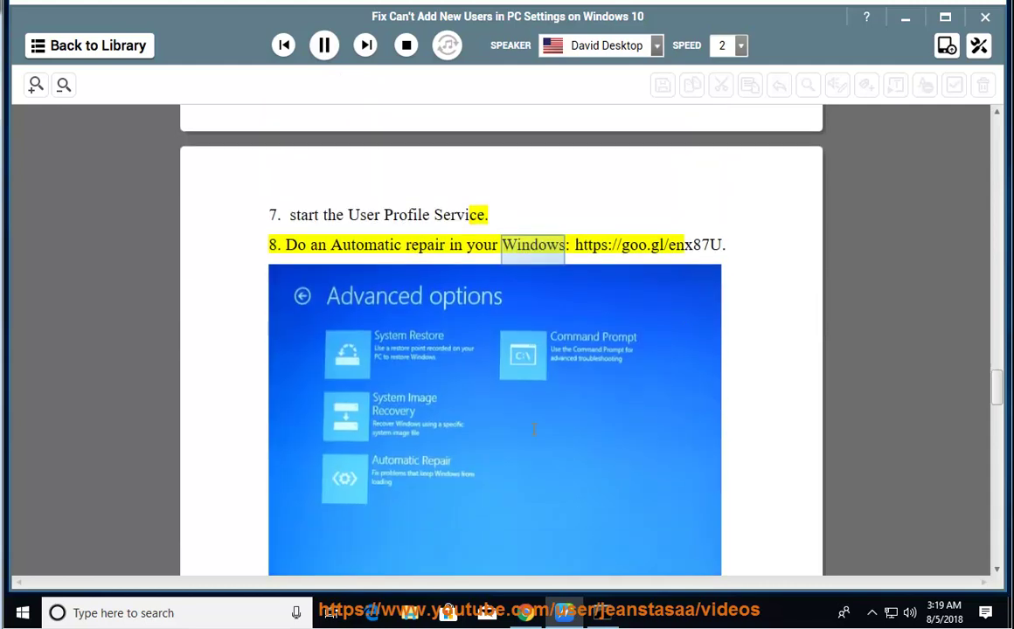